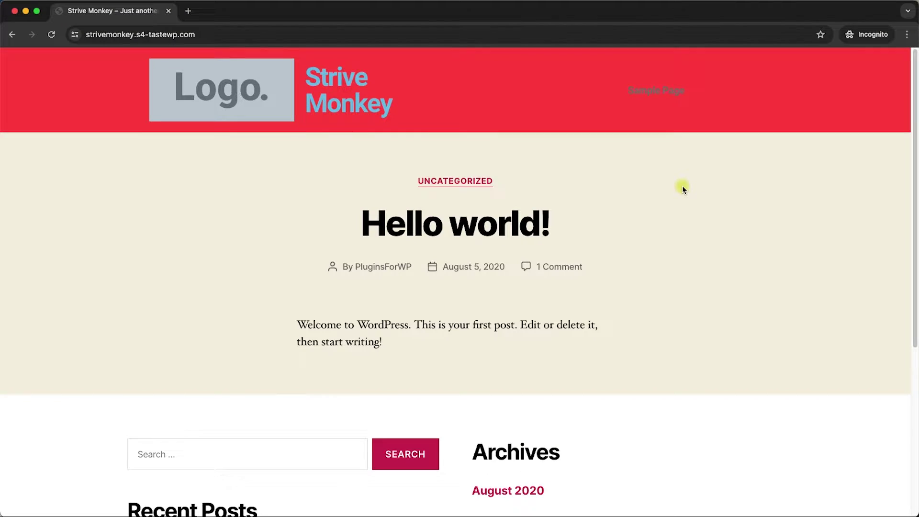
Open Header #7 from Templates > Theme Builder in Elementor, bringing up the template Library
scroll(681, 180, down, 5)
scroll(682, 182, up, 5)
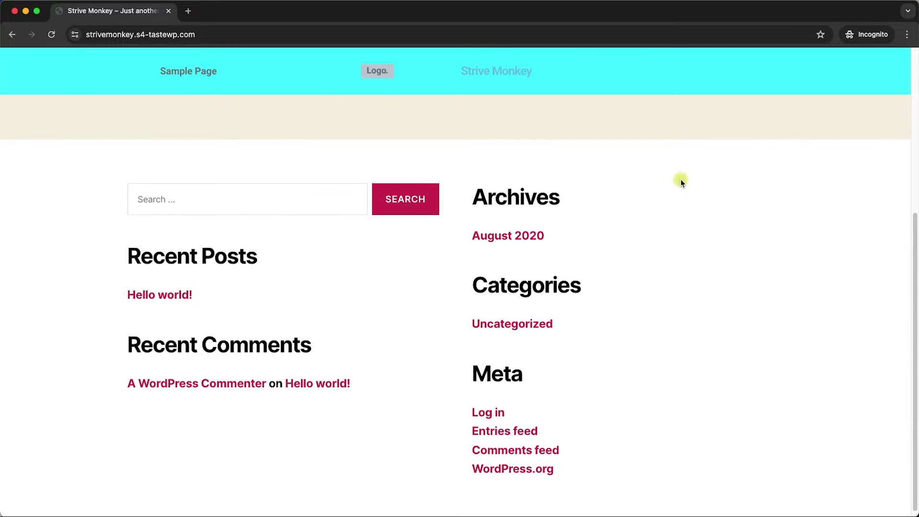
scroll(682, 182, down, 5)
scroll(682, 182, up, 5)
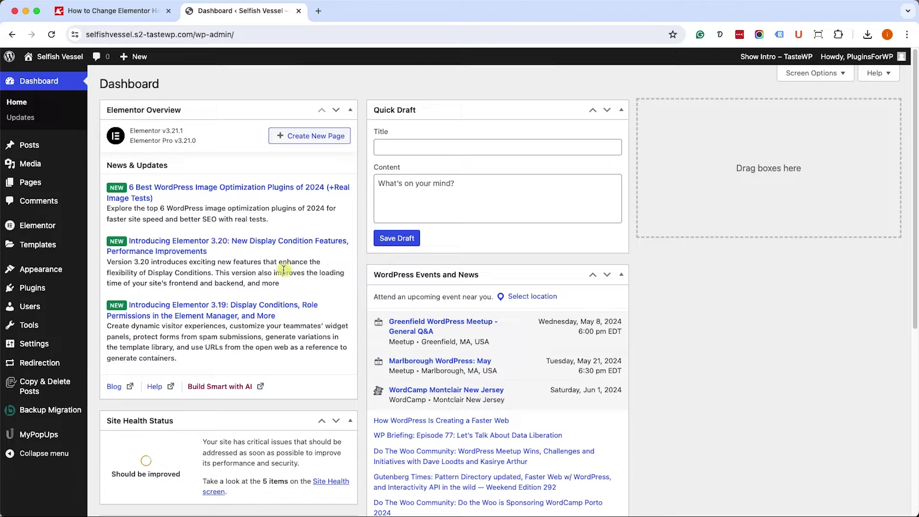
mouse_move(38, 244)
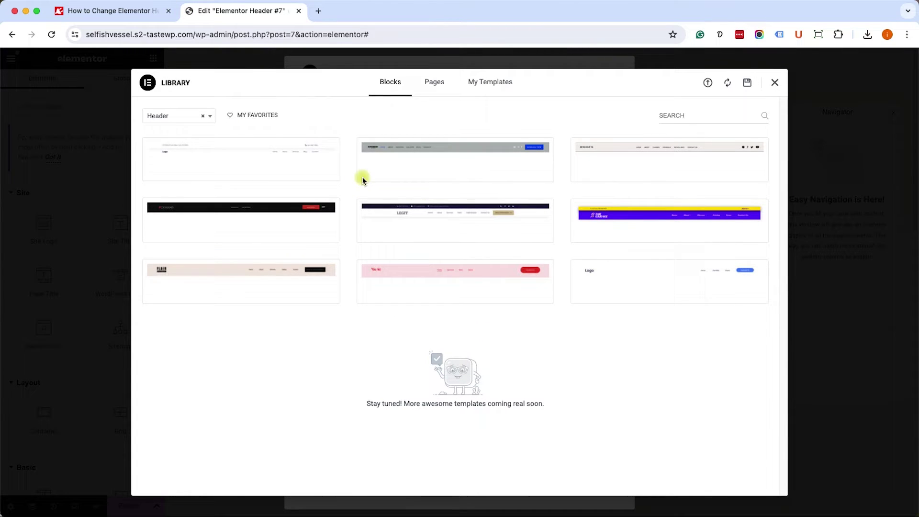
Insert the dark pre-made header block from the Library's Header blocks above the red header
mouse_move(360, 159)
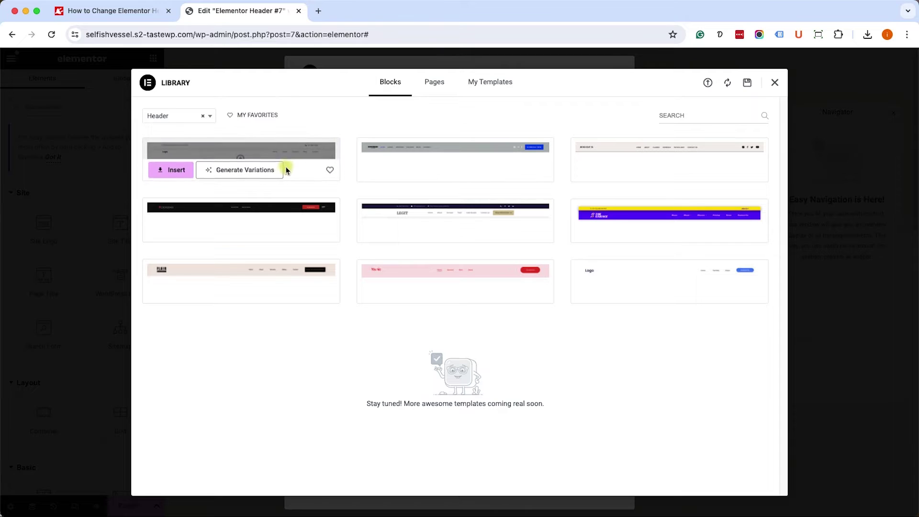
mouse_move(269, 230)
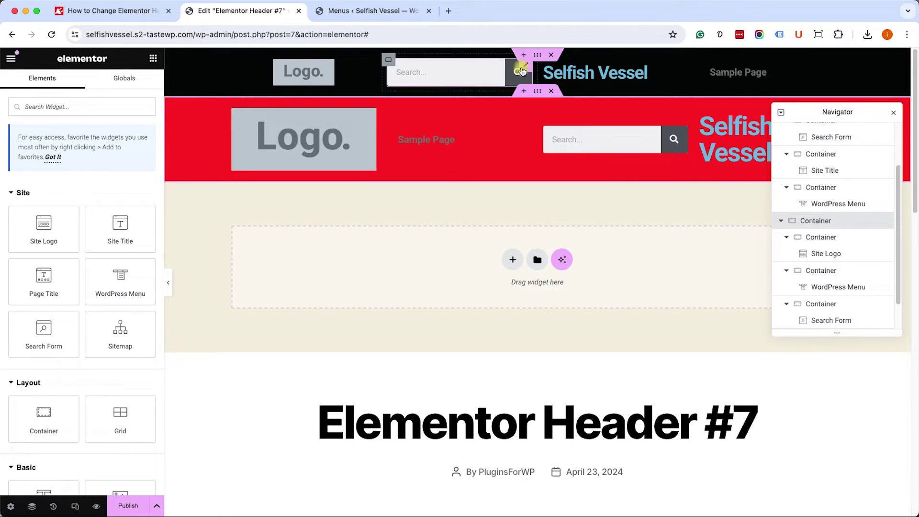
Select the black header's top Container in the Navigator and show its Advanced settings
scroll(527, 163, down, 1)
scroll(535, 251, up, 1)
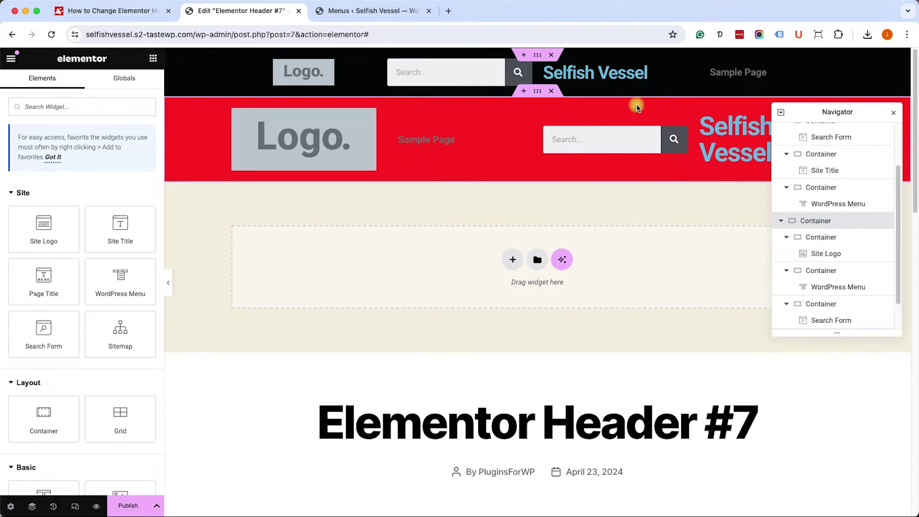
scroll(802, 141, up, 2)
click(825, 135)
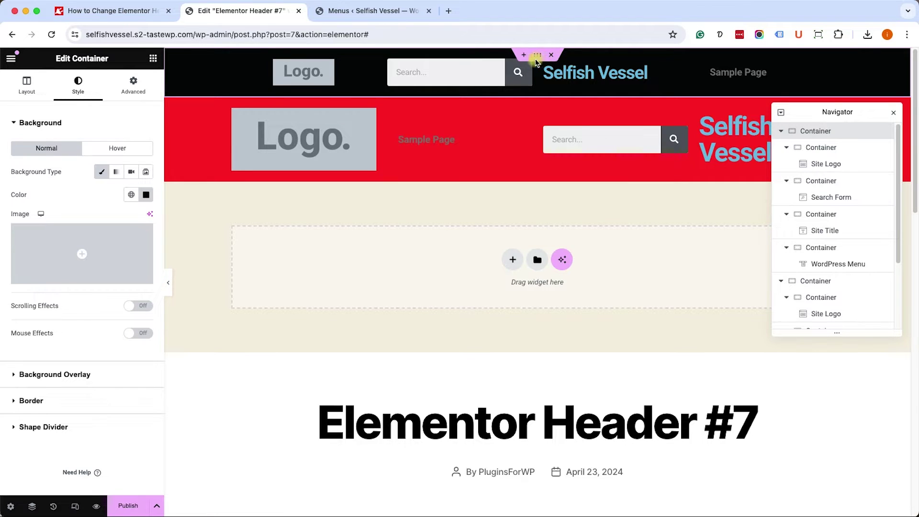
click(133, 86)
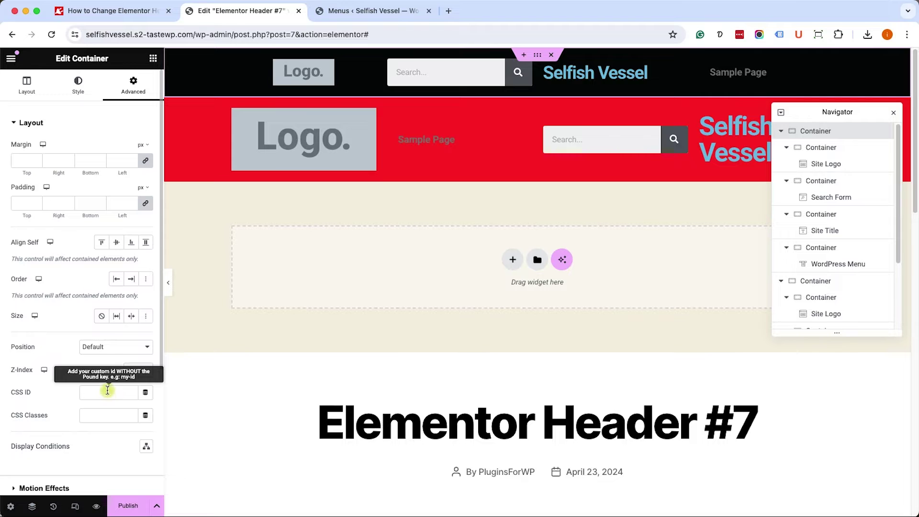
Copy the headerOnScroll ID from the tutorial article
click(110, 11)
scroll(285, 301, down, 5)
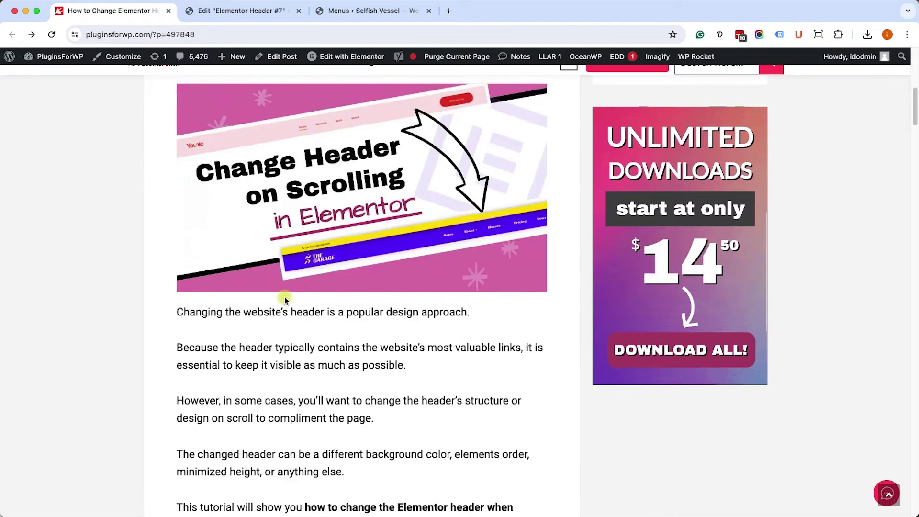
scroll(284, 300, down, 20)
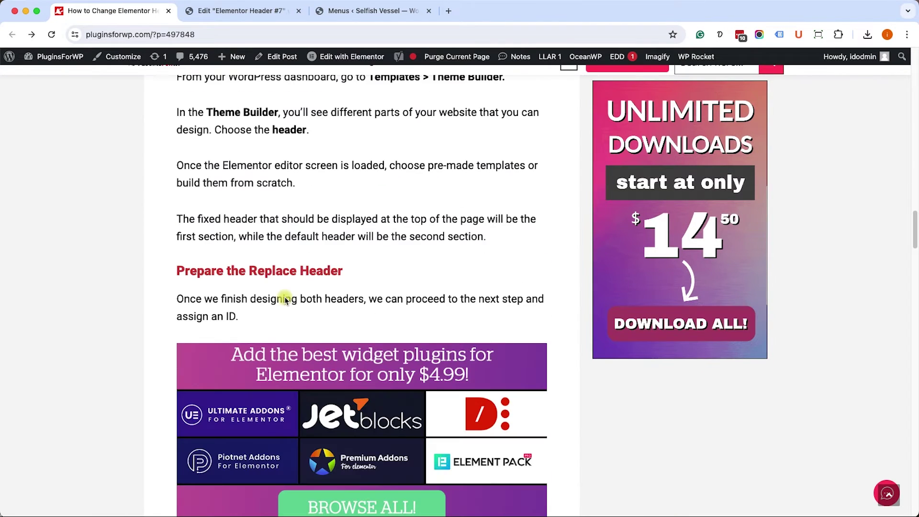
scroll(285, 297, down, 7)
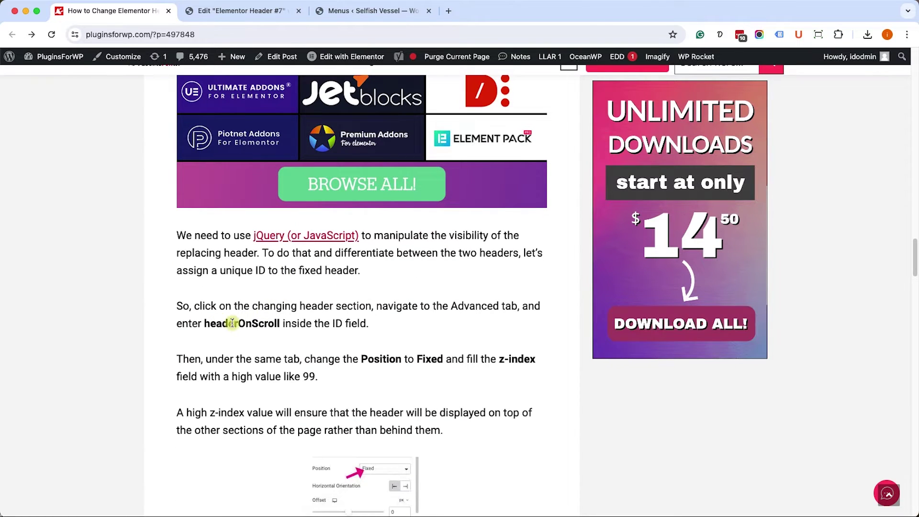
double_click(231, 324)
right_click(234, 324)
click(248, 347)
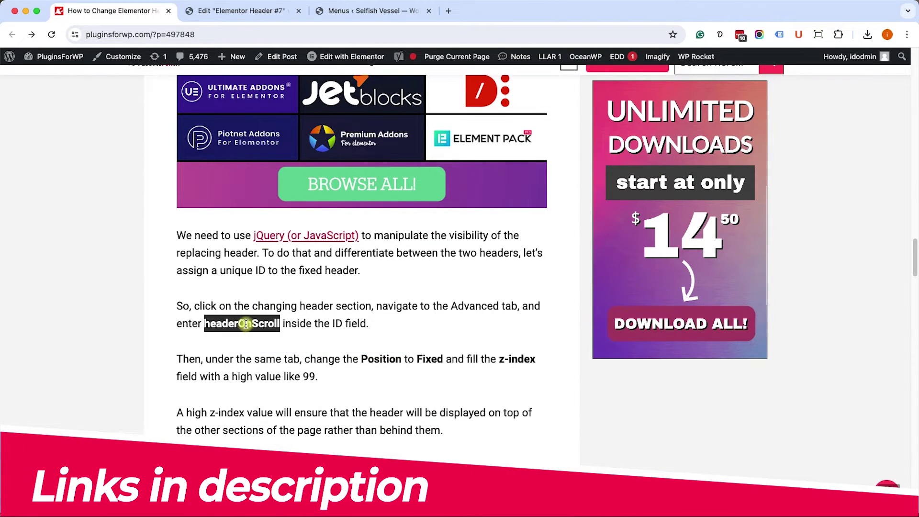
Paste headerOnScroll into the black header container's CSS ID field
click(240, 12)
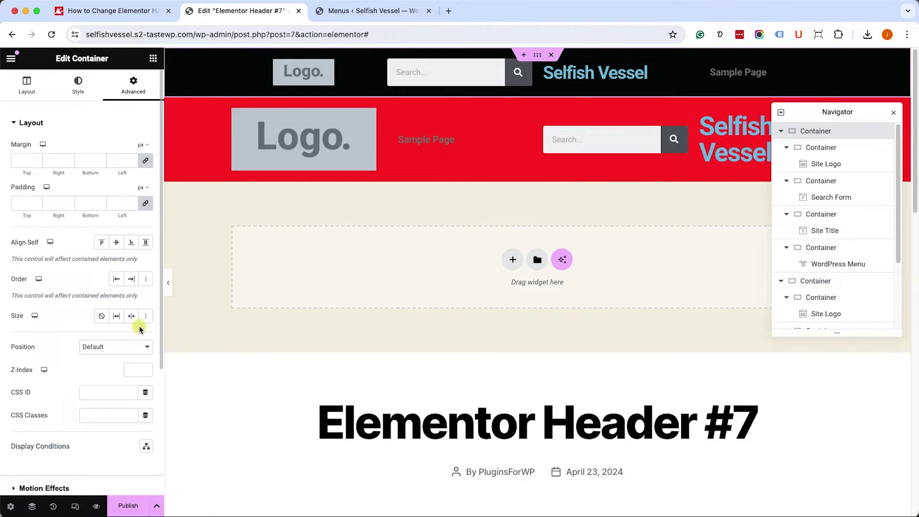
click(110, 390)
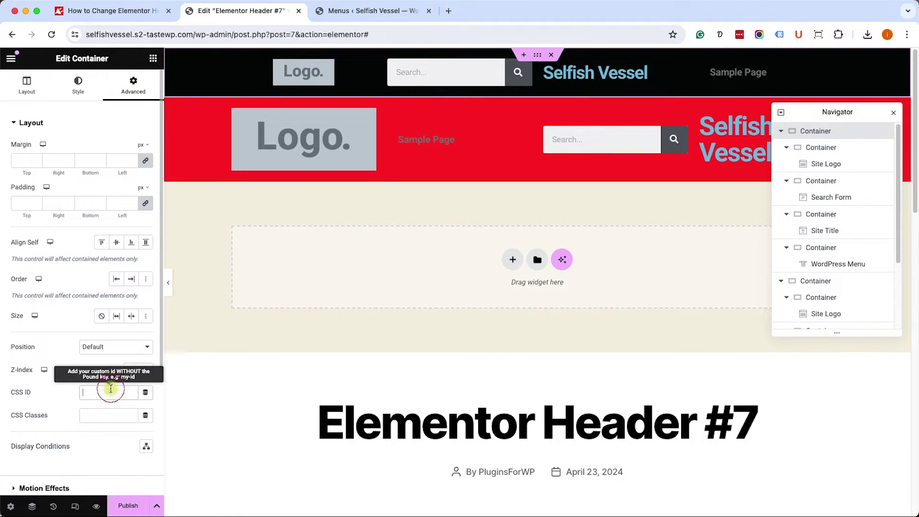
right_click(111, 390)
click(137, 472)
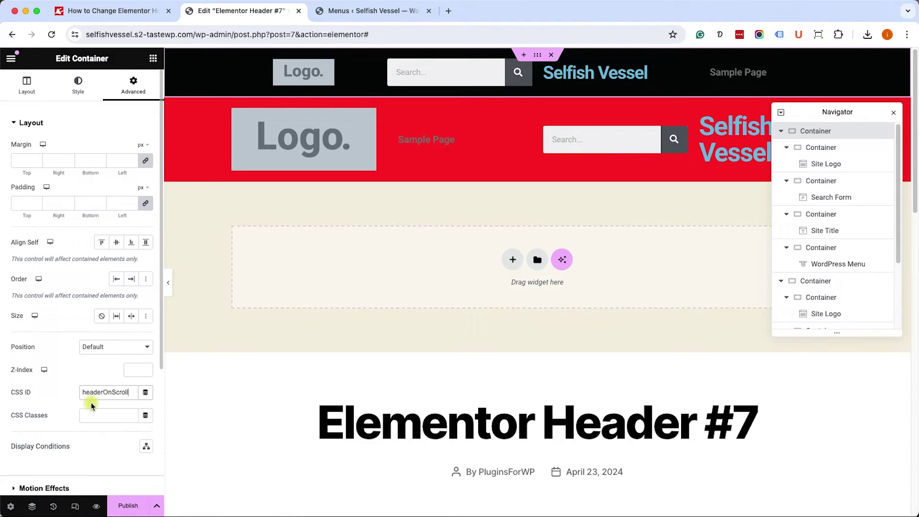
Review the article's Position and z-index instruction before returning to Elementor
click(102, 11)
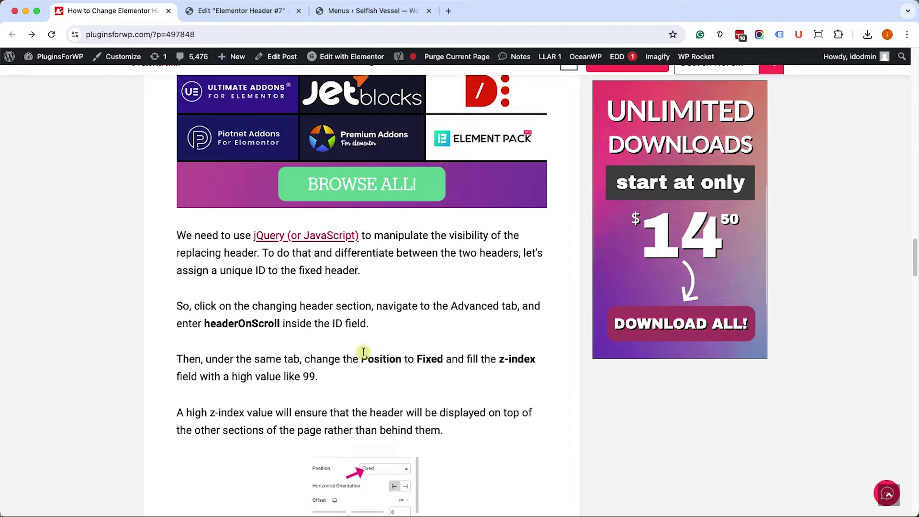
drag(361, 353, 420, 350)
click(421, 349)
click(242, 12)
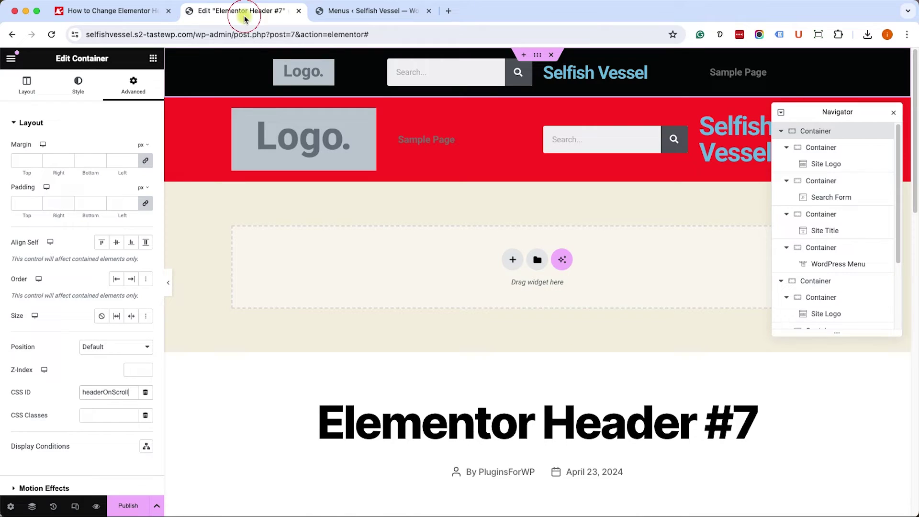
Set the black header container's Position to Fixed and its Z-Index to 99
click(101, 349)
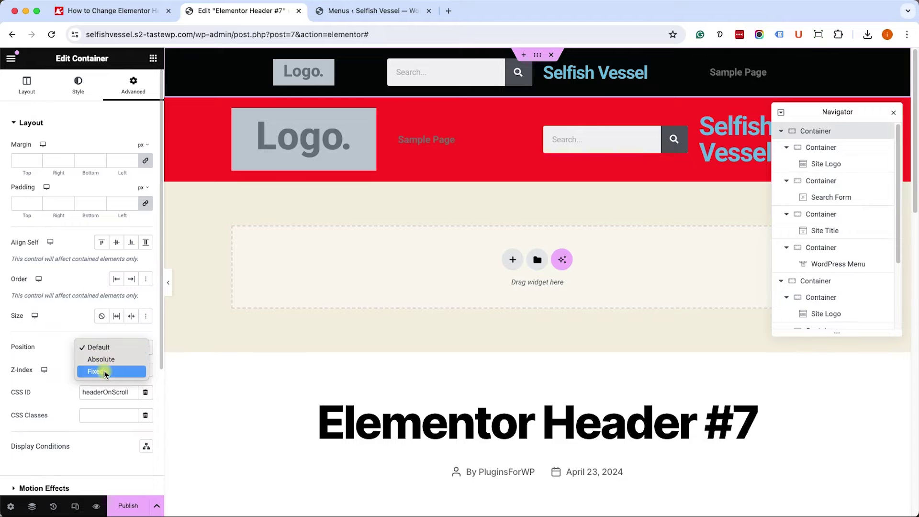
key(Escape)
click(91, 373)
scroll(131, 397, down, 5)
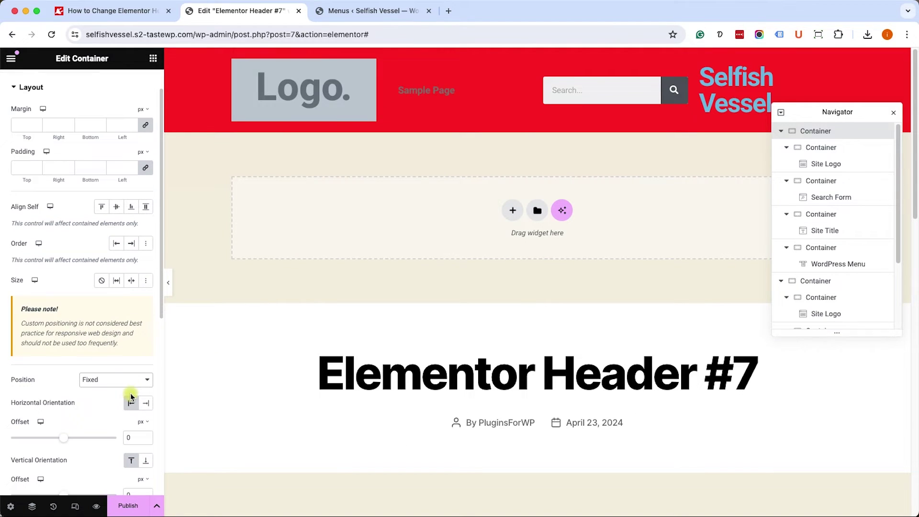
scroll(118, 386, down, 1)
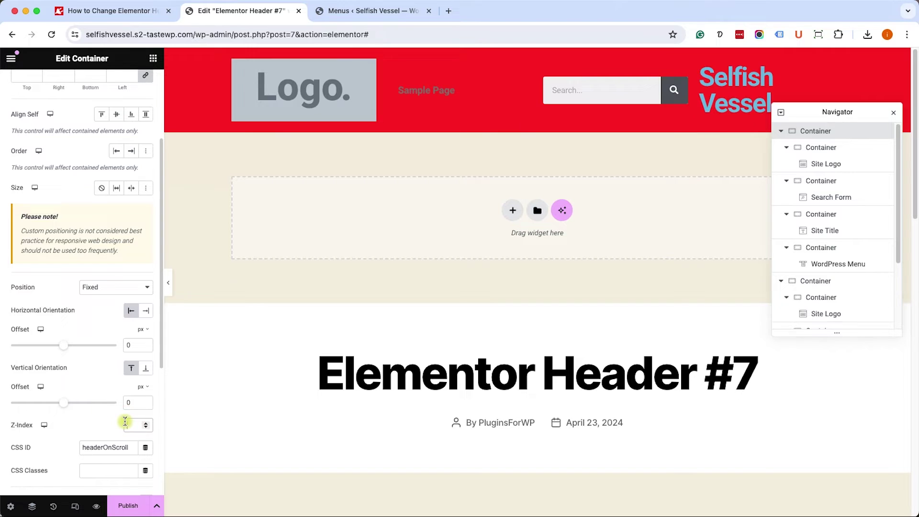
click(125, 425)
text(99)
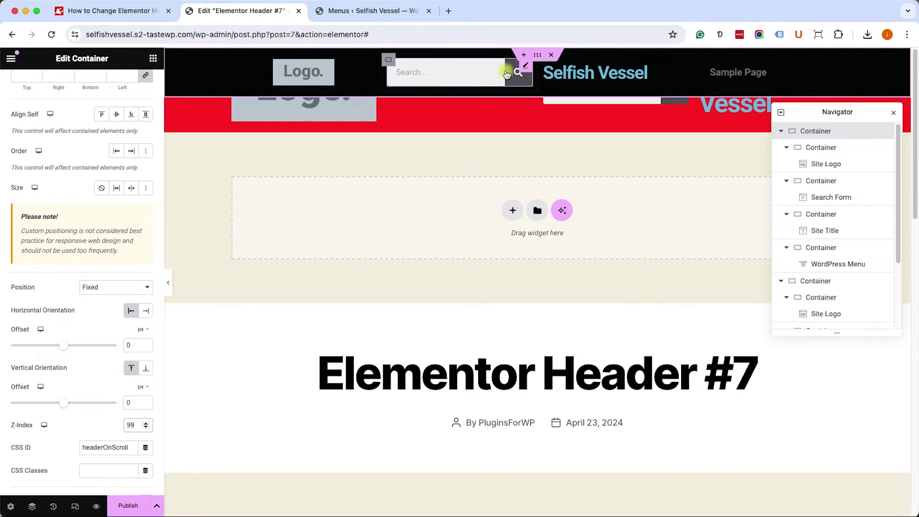
scroll(474, 202, down, 5)
scroll(447, 222, down, 3)
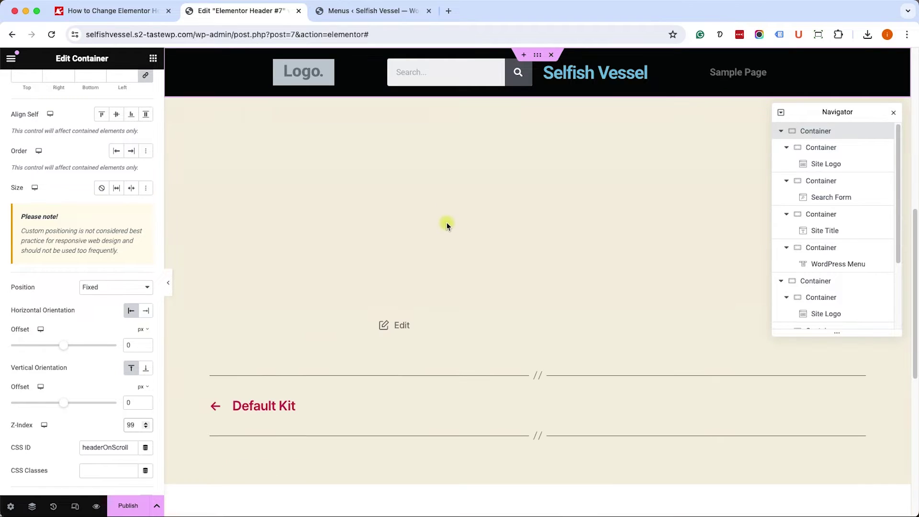
scroll(455, 211, up, 7)
scroll(472, 294, down, 20)
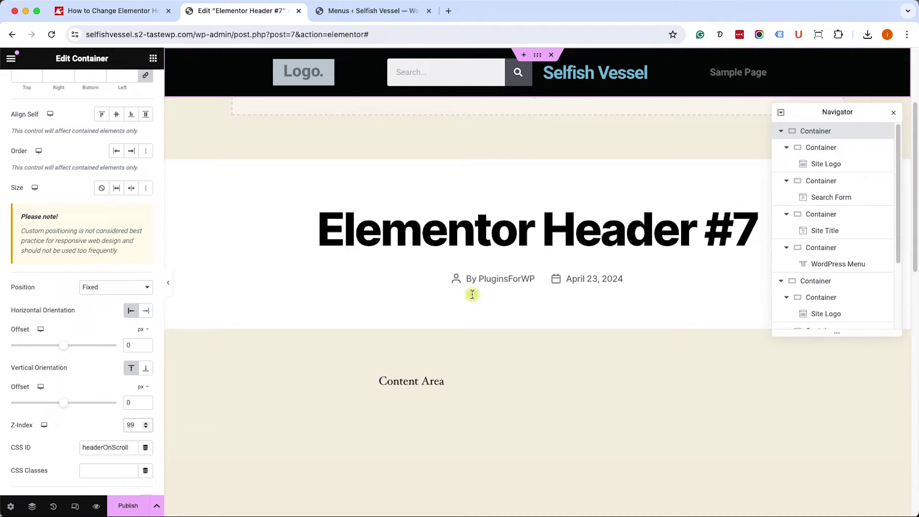
scroll(473, 297, up, 20)
scroll(493, 275, up, 1)
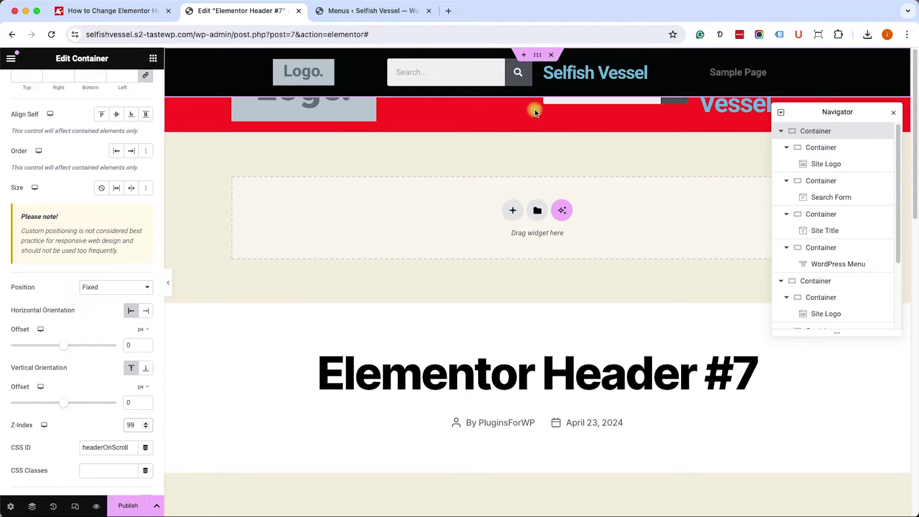
Select the red header's Container in the Navigator and set its Advanced Z-Index to 999
click(782, 133)
click(779, 148)
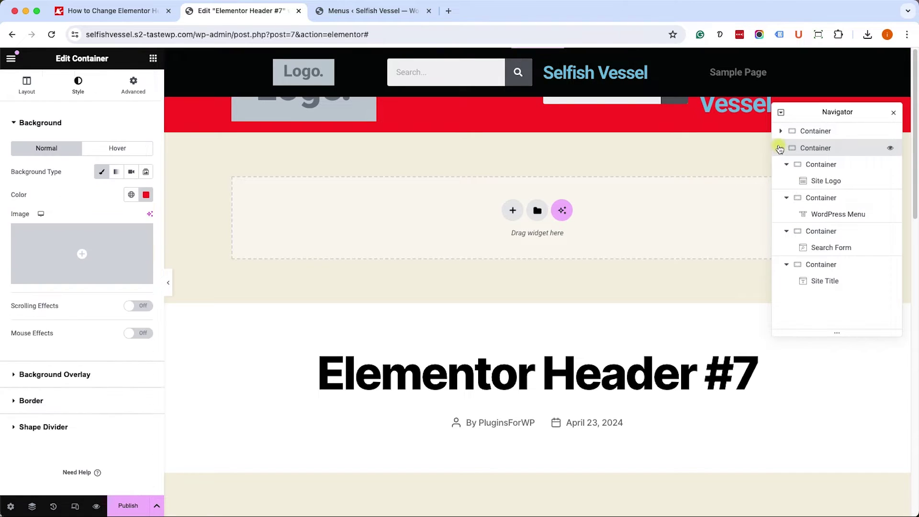
click(781, 148)
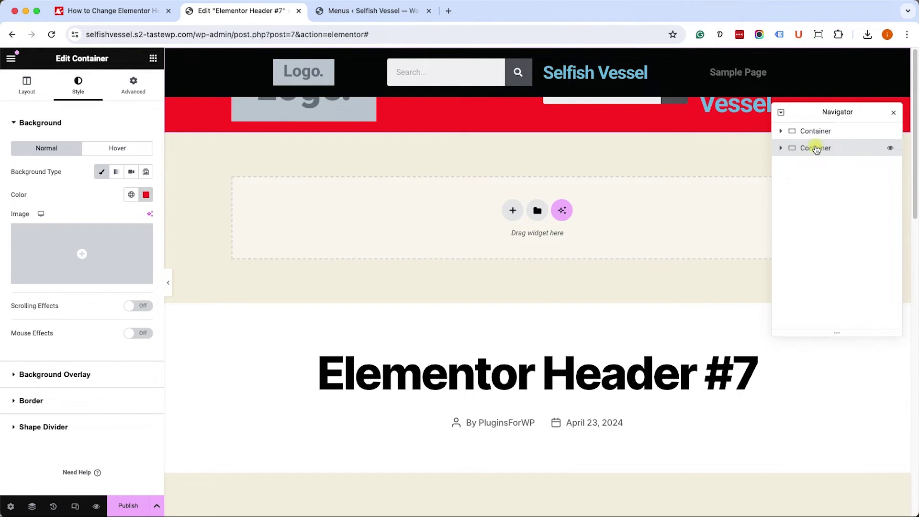
click(128, 87)
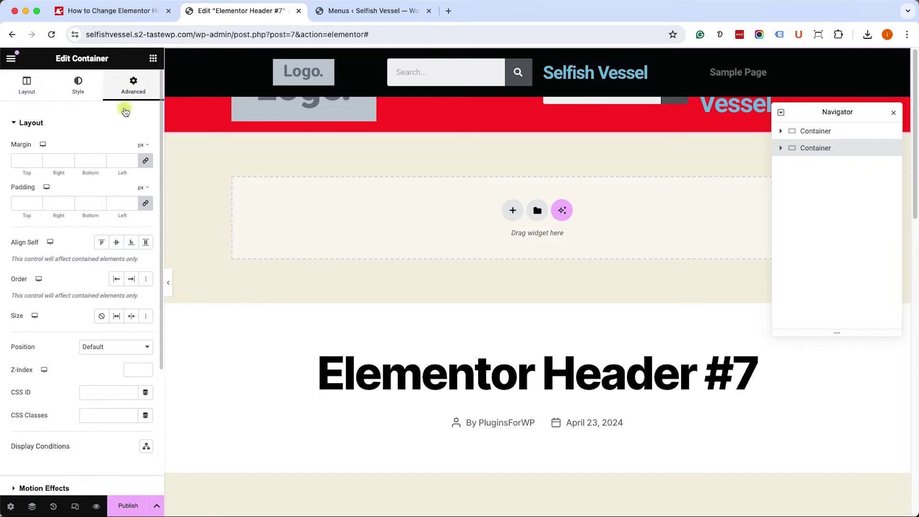
click(142, 370)
text(1)
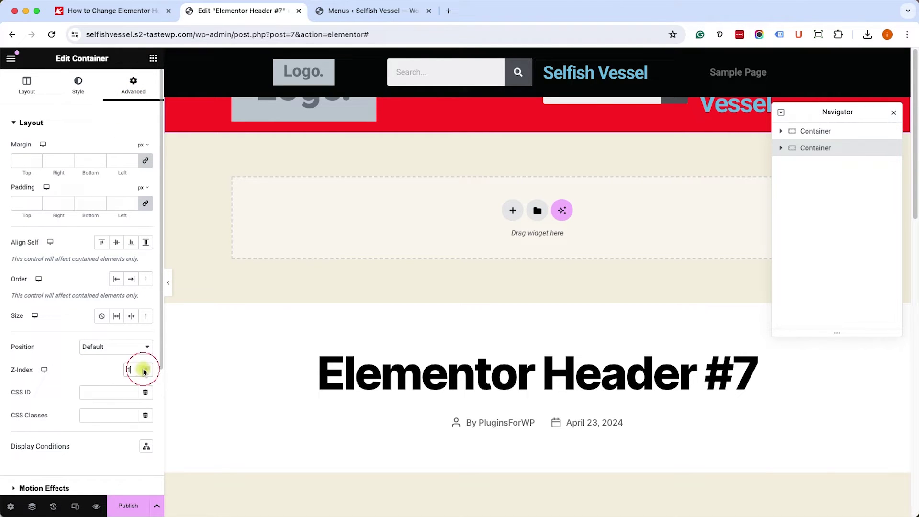
text(999)
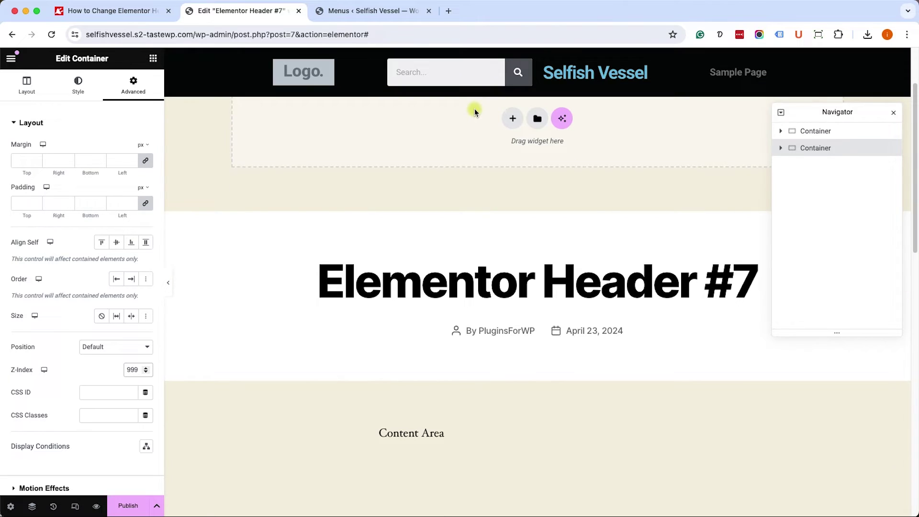
scroll(482, 107, down, 5)
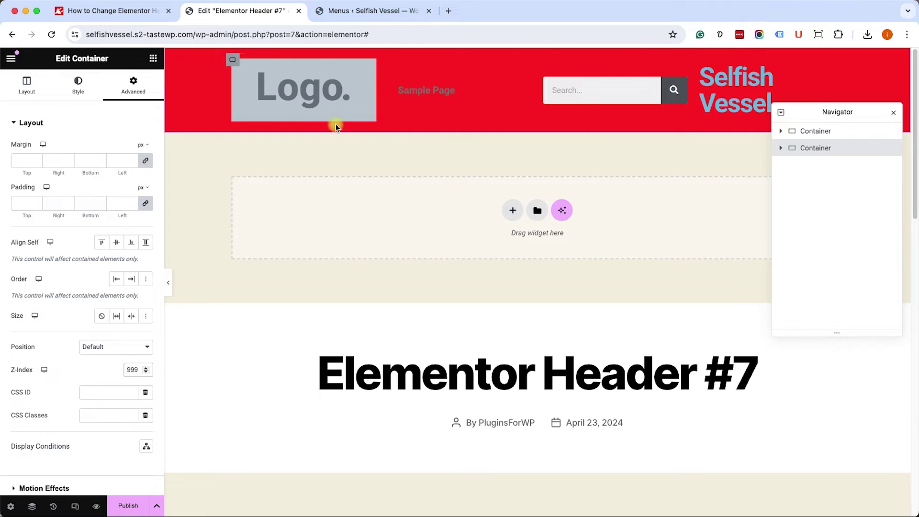
Publish the header template with an Include > Entire Site display condition
click(127, 505)
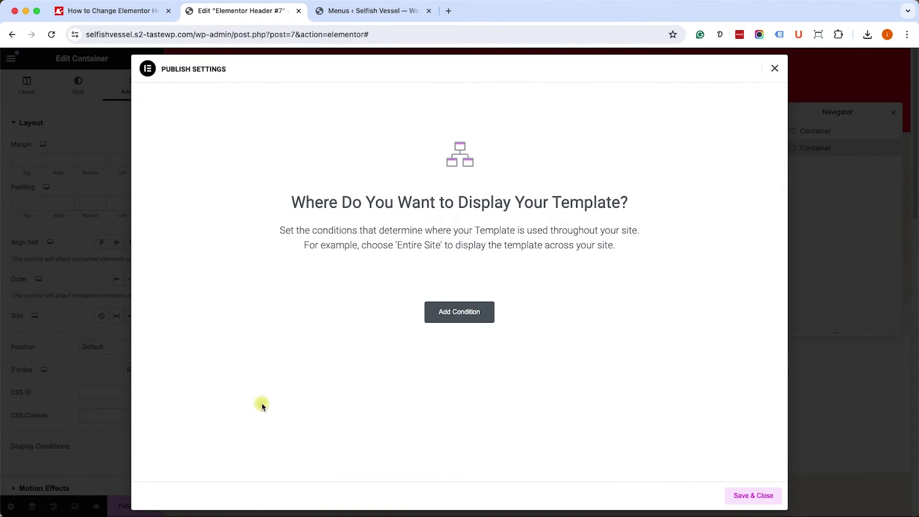
click(465, 311)
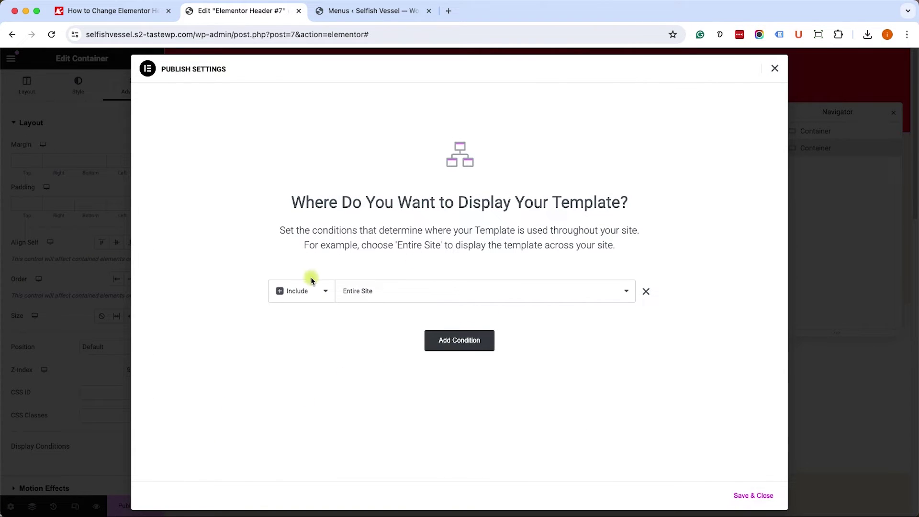
click(750, 496)
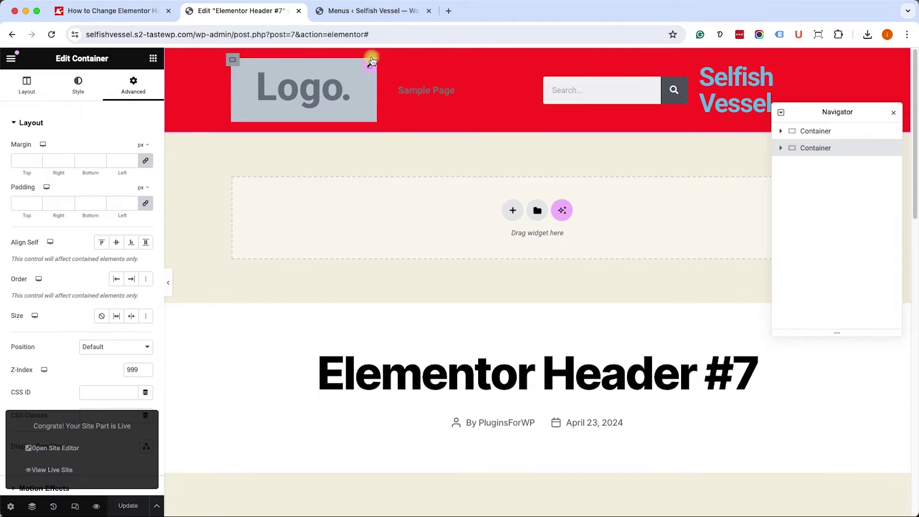
click(360, 18)
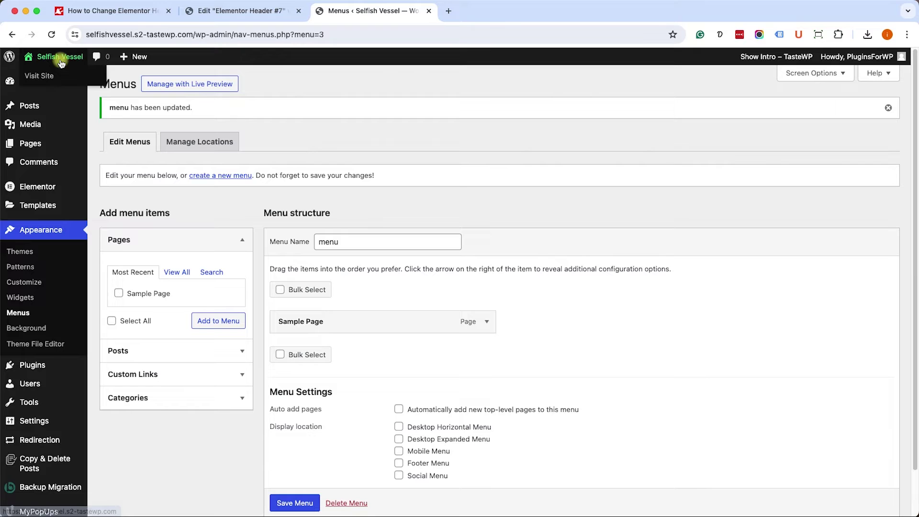
Visit the live site and scroll the homepage to check the black header slides in
click(47, 74)
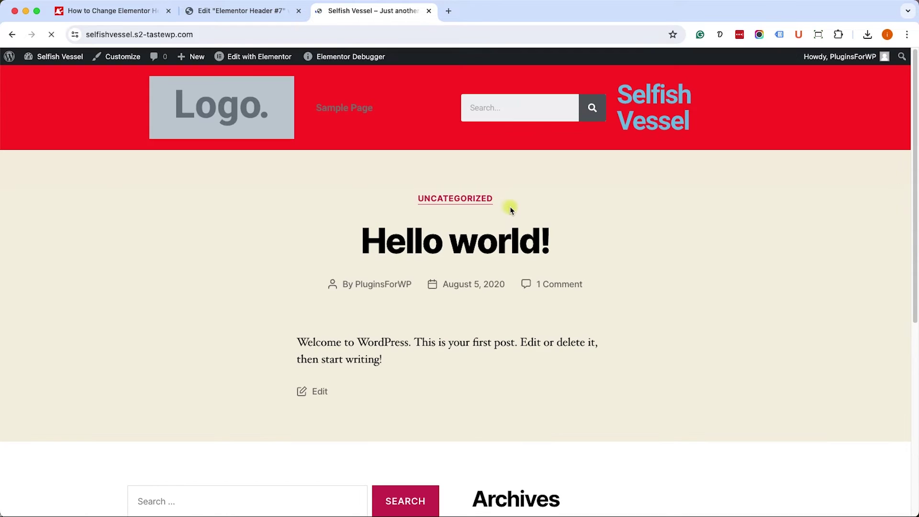
scroll(512, 211, down, 6)
scroll(511, 233, up, 4)
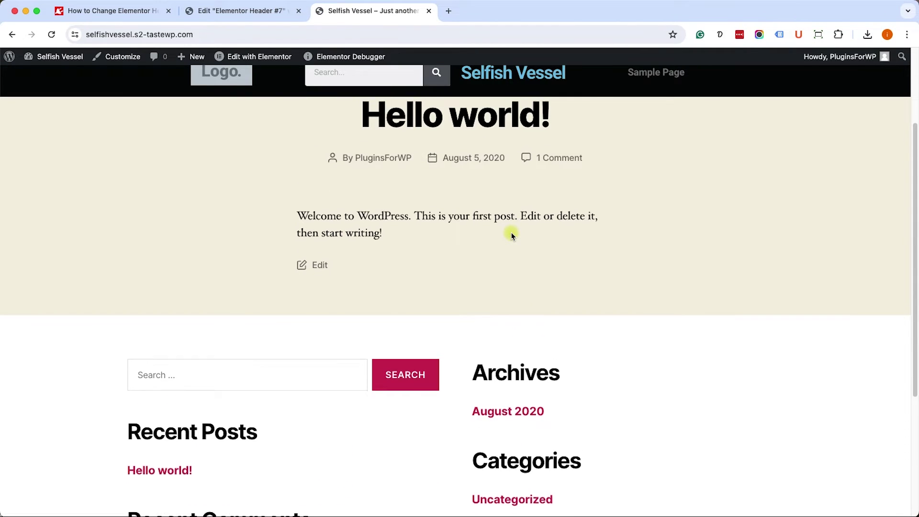
scroll(511, 234, up, 2)
scroll(511, 234, down, 4)
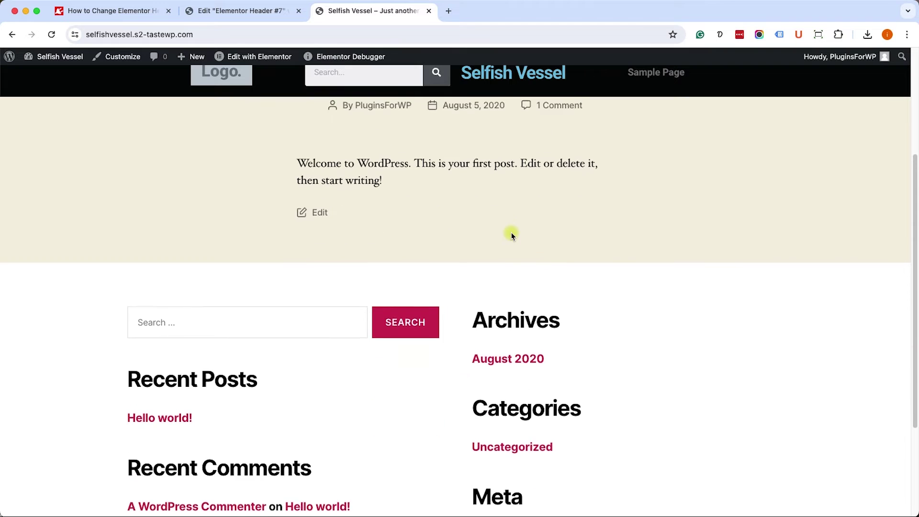
scroll(512, 234, up, 1)
scroll(512, 235, up, 3)
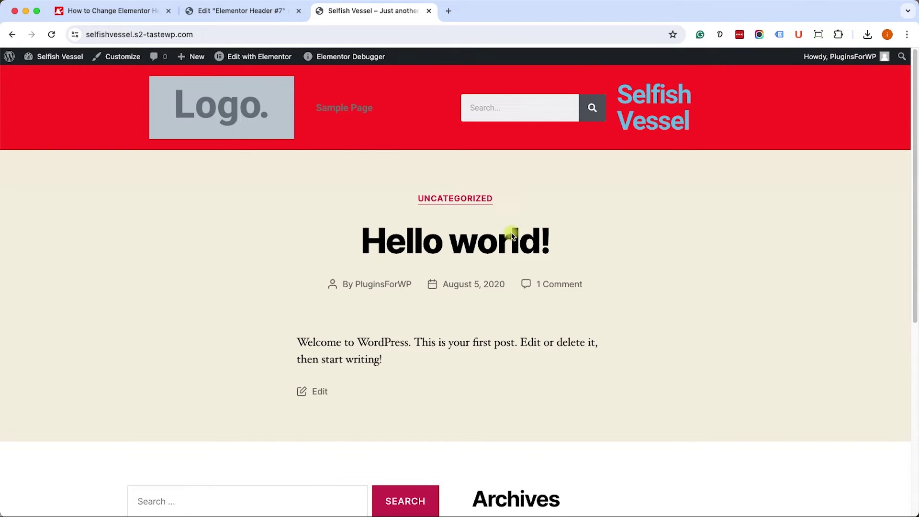
scroll(428, 198, down, 6)
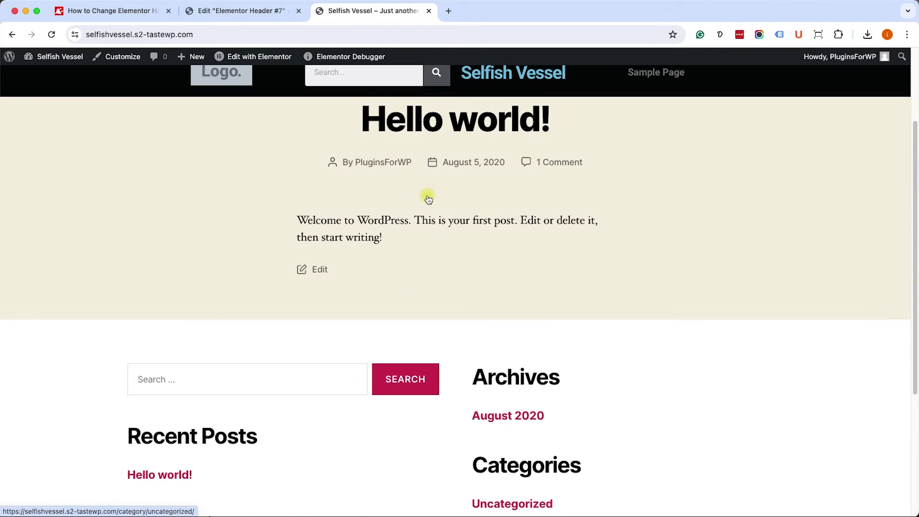
scroll(428, 199, up, 6)
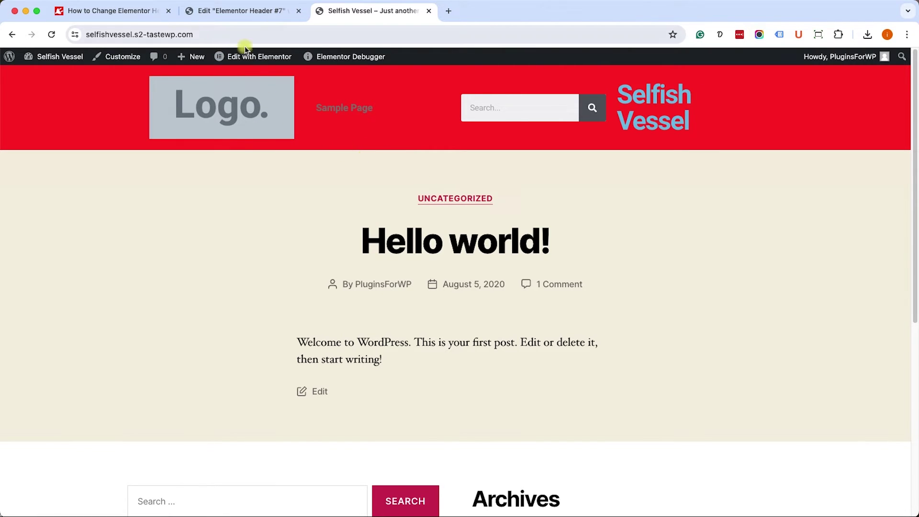
Open the Dashboard and add a Custom Code snippet titled 'Change header on scroll in Elementor'
mouse_move(48, 57)
super+click(43, 74)
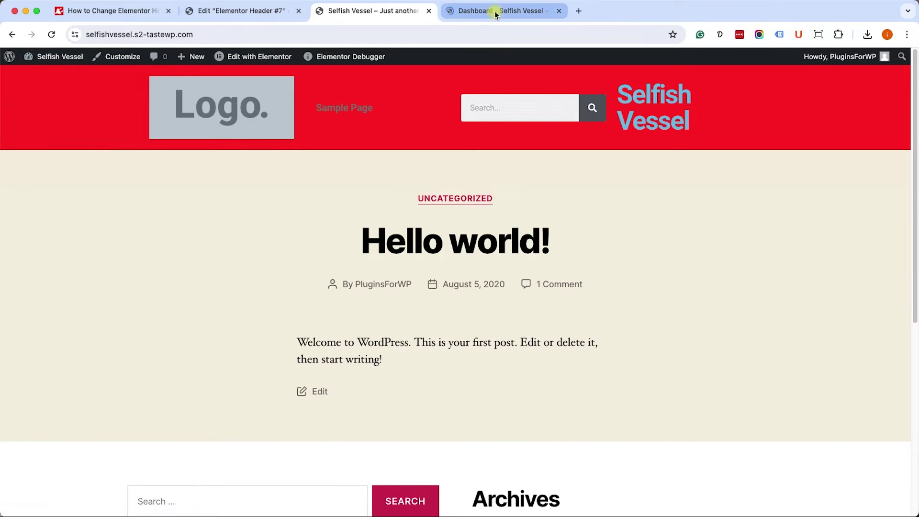
drag(496, 15, 368, 11)
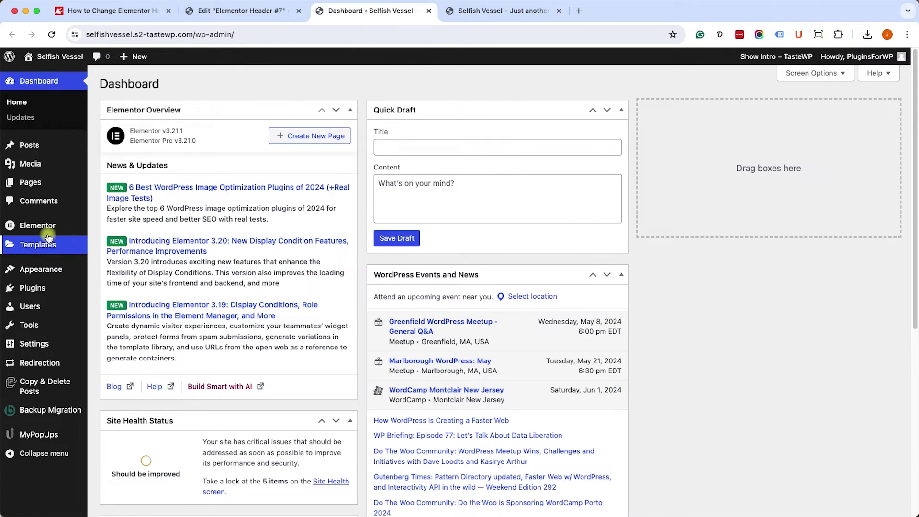
mouse_move(67, 225)
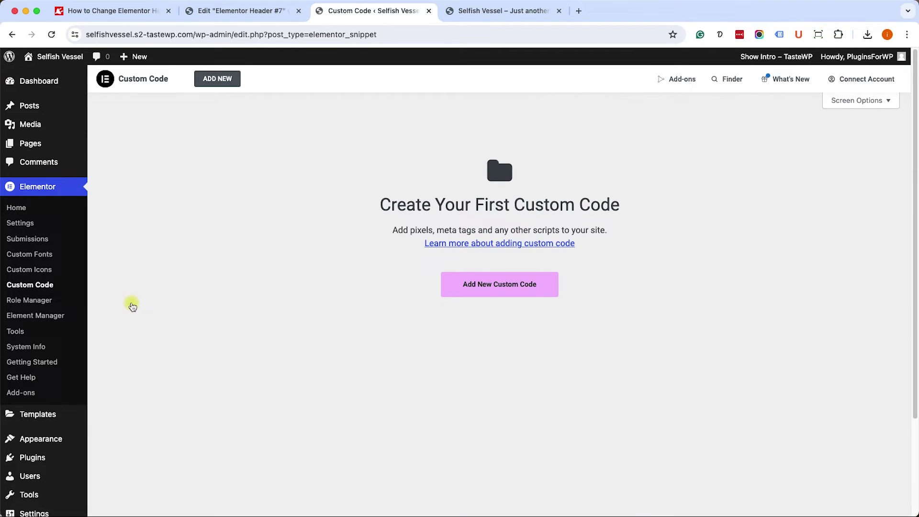
click(509, 293)
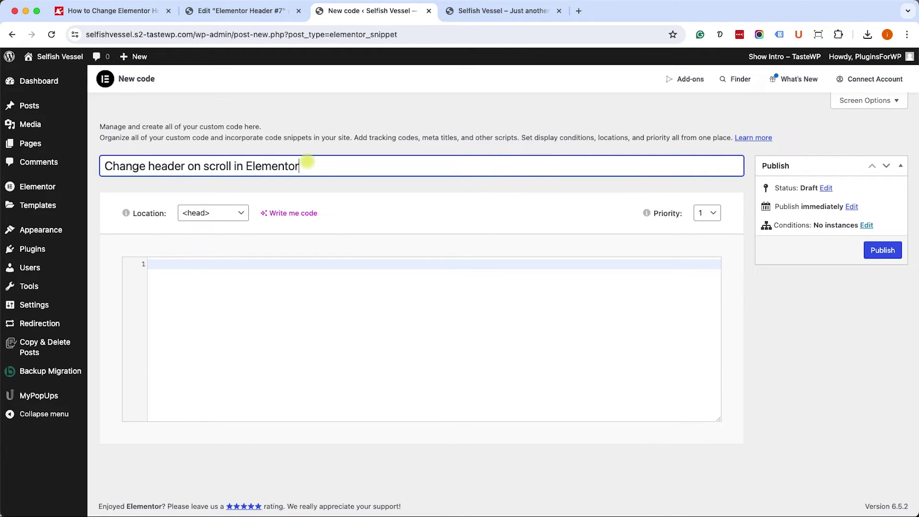
Copy the jQuery and CSS code block from the tutorial article
click(120, 11)
scroll(244, 325, down, 10)
scroll(245, 326, down, 5)
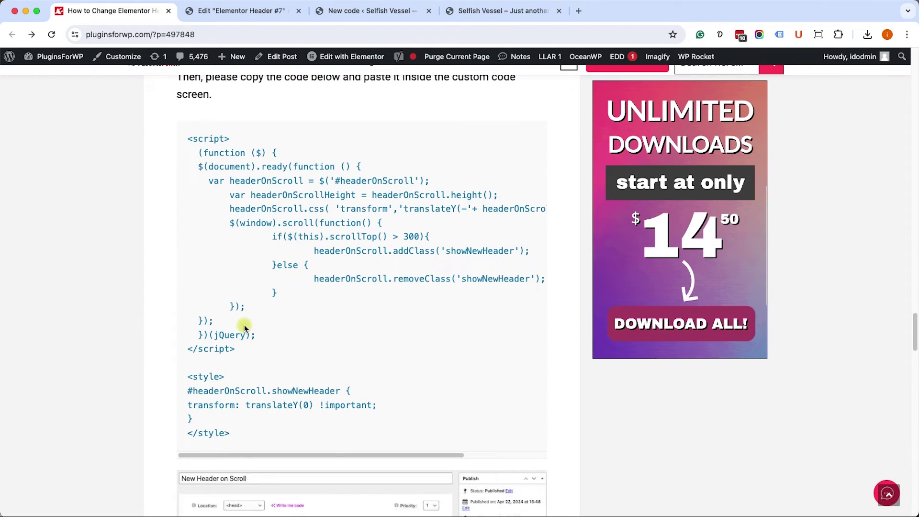
drag(244, 424, 178, 133)
scroll(262, 288, down, 2)
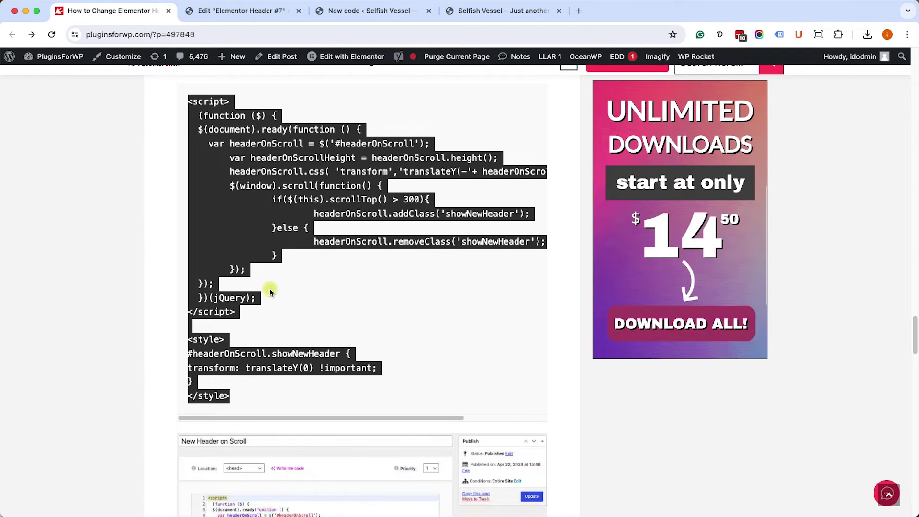
click(270, 289)
Paste the script and style into the snippet's code editor and publish it for the Entire Site
click(348, 11)
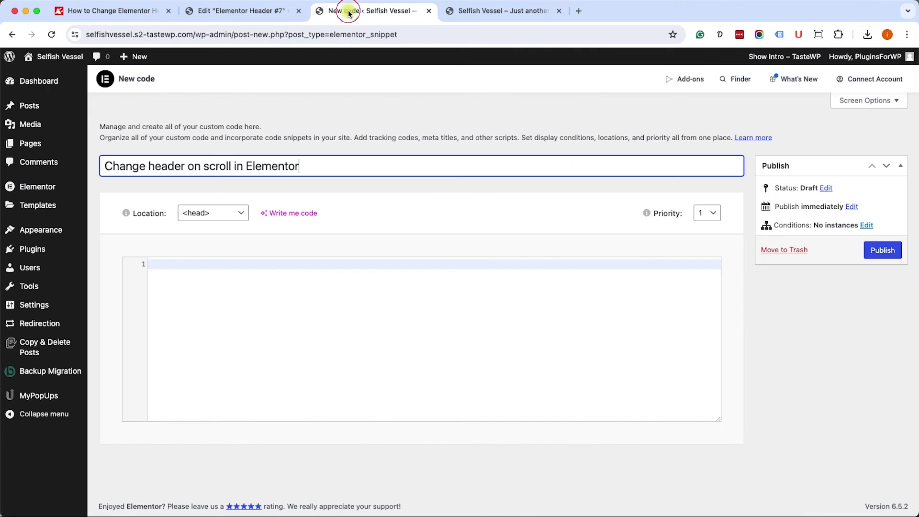
click(282, 293)
text(<script>   (function ($) {   $(document).ready(function () {     var headerOnScroll = $('#headerOnScroll');   var headerOnScrollHeight = headerOnScroll.height();   headerOnScroll.css( 'transform','translateY(-'+ headerOnScrollHeight +'px)' );   $(window).scroll(function() {     if($(this).scrollTop() > 300){       headerOnScroll.addClass('showNewHeader');     }else {       headerOnScroll.removeClass('showNewHeader');     }   });   });   })(jQuery); </script>  <style> #headerOnScroll.showNewHeader { transform: translateY(0) !important; } </style>)
click(874, 250)
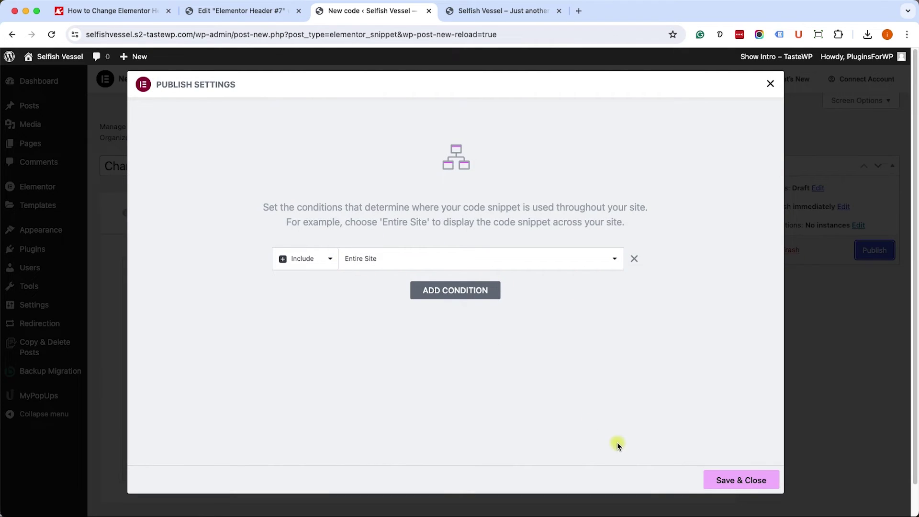
click(743, 481)
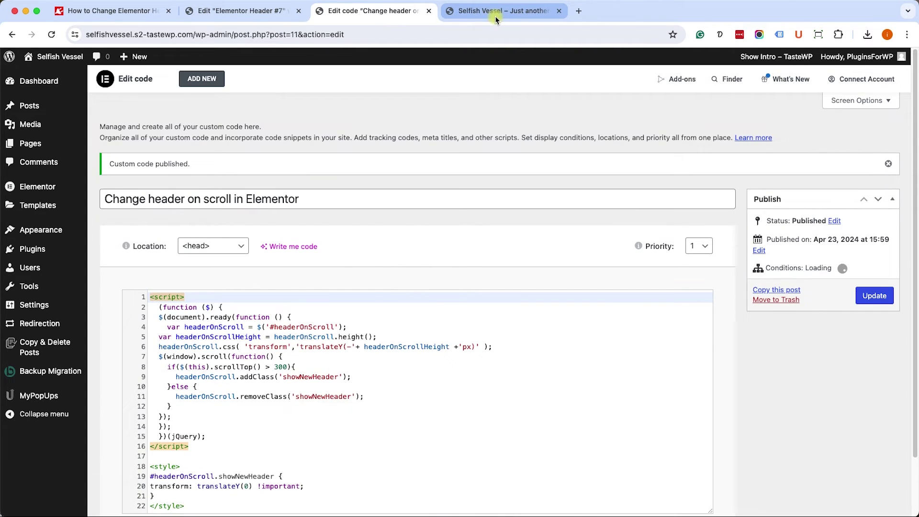
Reload the Selfish Vessel front page and scroll to check the header with the new code
click(495, 15)
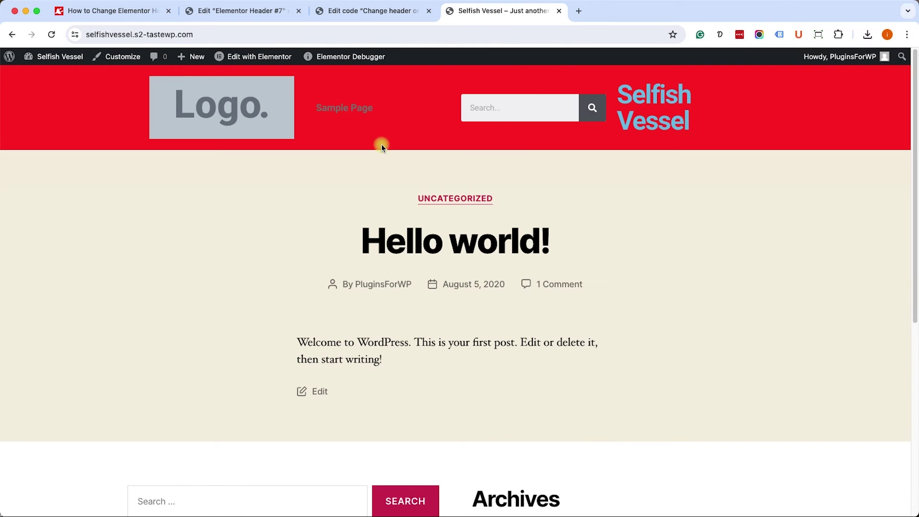
click(52, 34)
scroll(306, 221, down, 6)
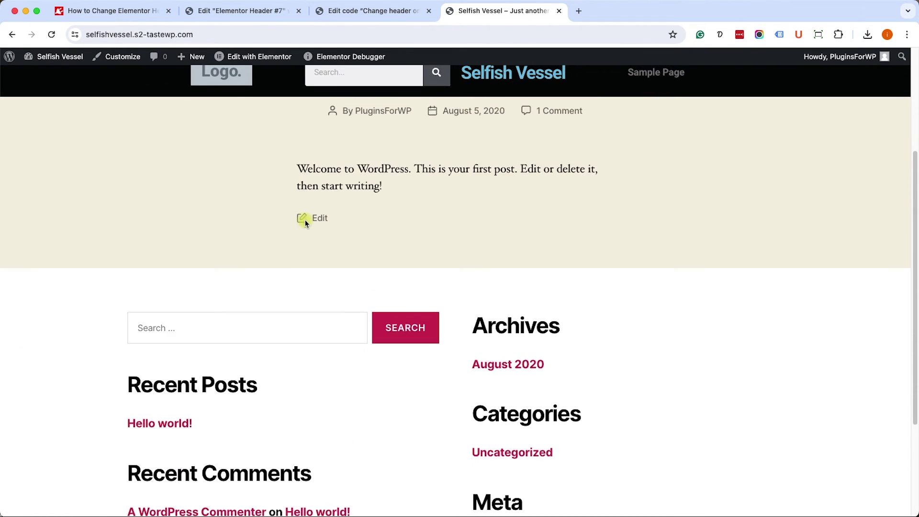
scroll(306, 223, up, 4)
scroll(305, 223, down, 7)
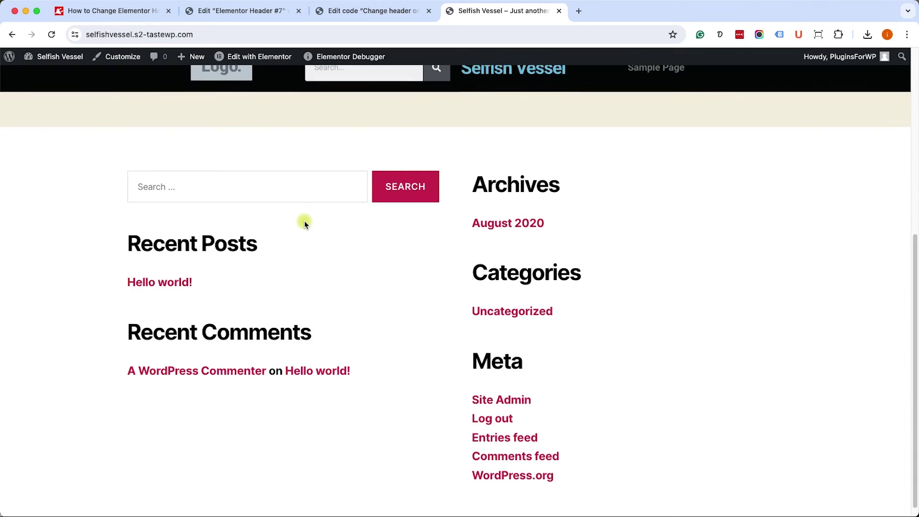
scroll(304, 221, up, 7)
Copy the site address and load it in a new private (Incognito) window
click(193, 36)
key(super+c)
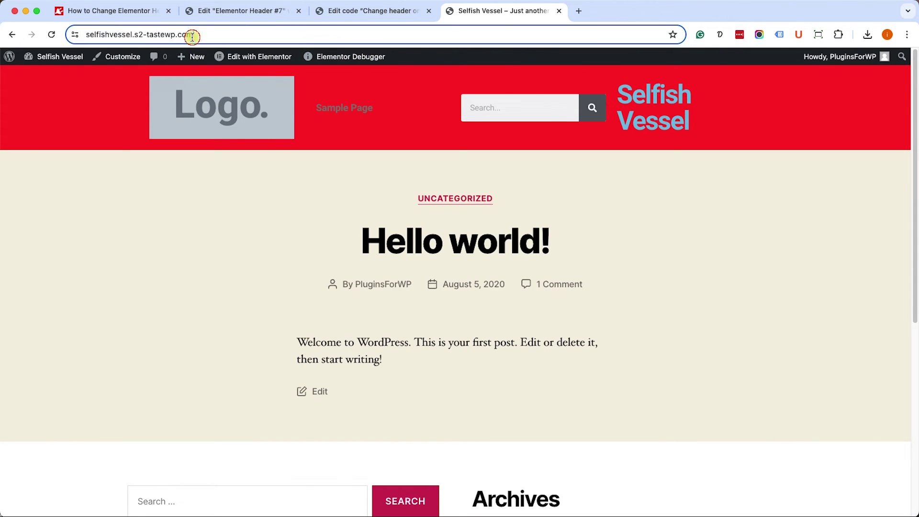
key(super+shift+n)
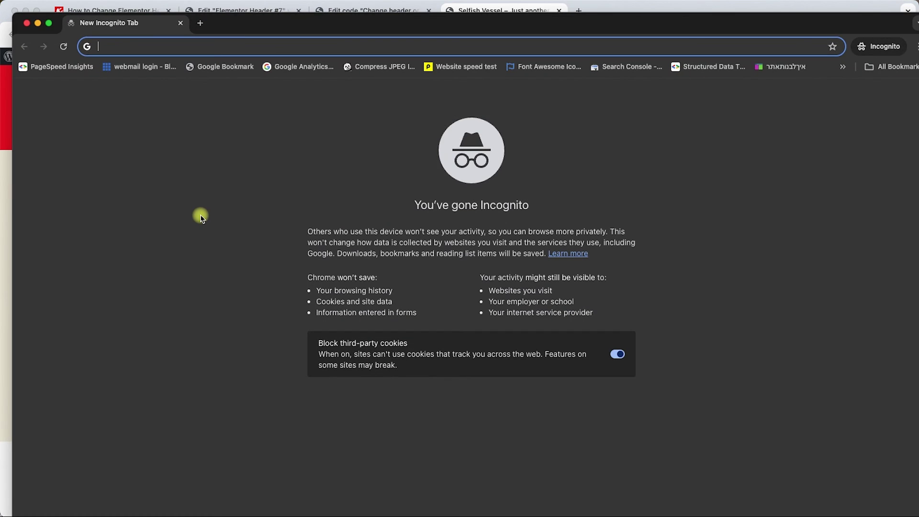
key(super+v)
key(Return)
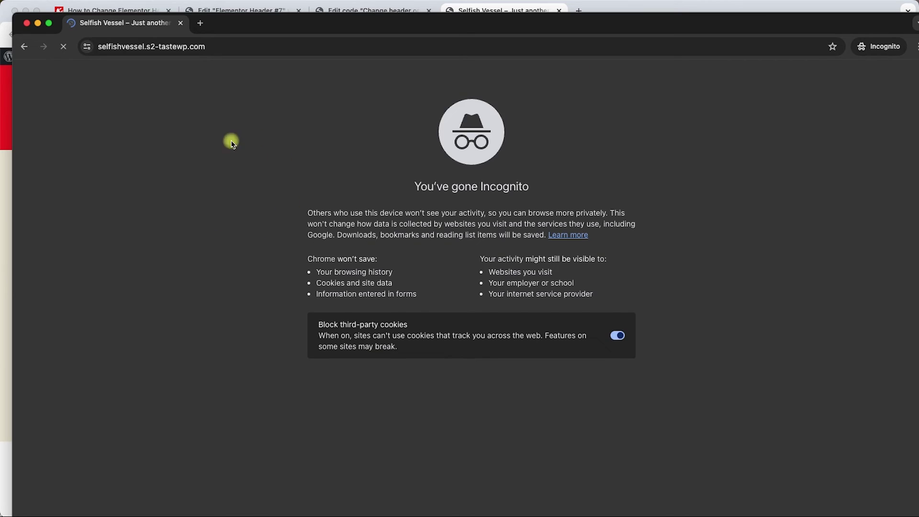
Scroll the private window to confirm the black header appears below the red one, then move the window down
scroll(338, 176, down, 5)
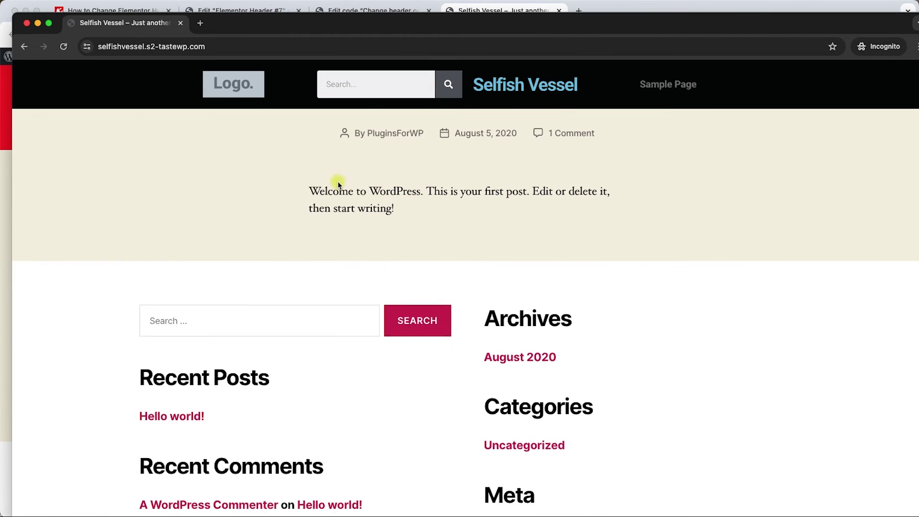
scroll(336, 185, up, 3)
scroll(336, 186, up, 2)
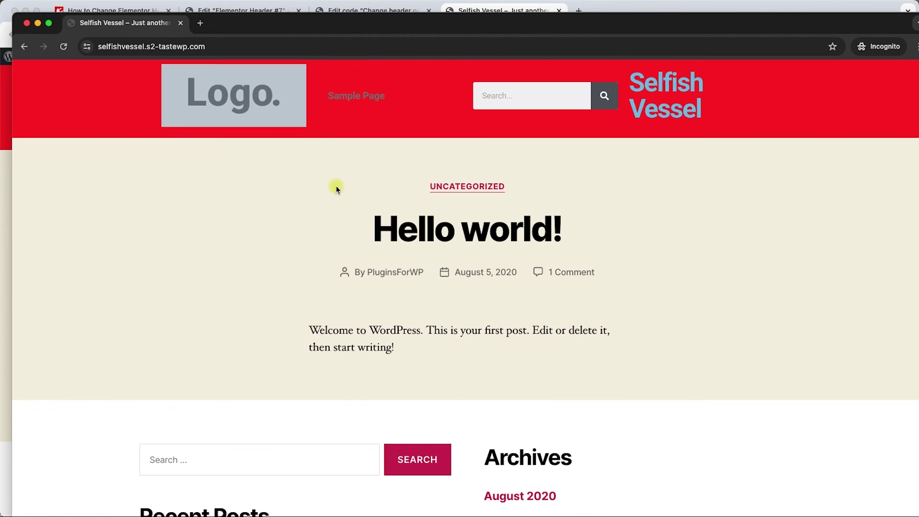
scroll(329, 187, down, 4)
scroll(299, 158, up, 3)
scroll(297, 153, up, 1)
scroll(293, 145, down, 4)
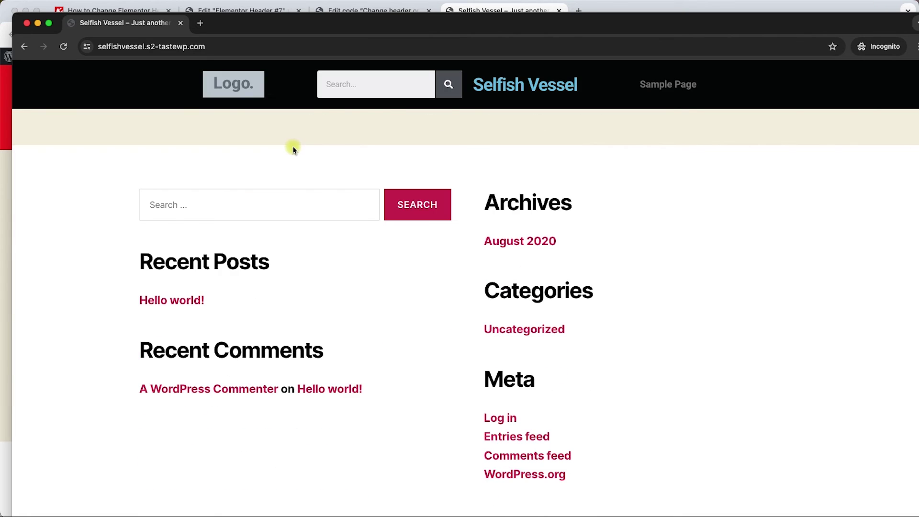
scroll(292, 146, up, 4)
drag(288, 27, 288, 97)
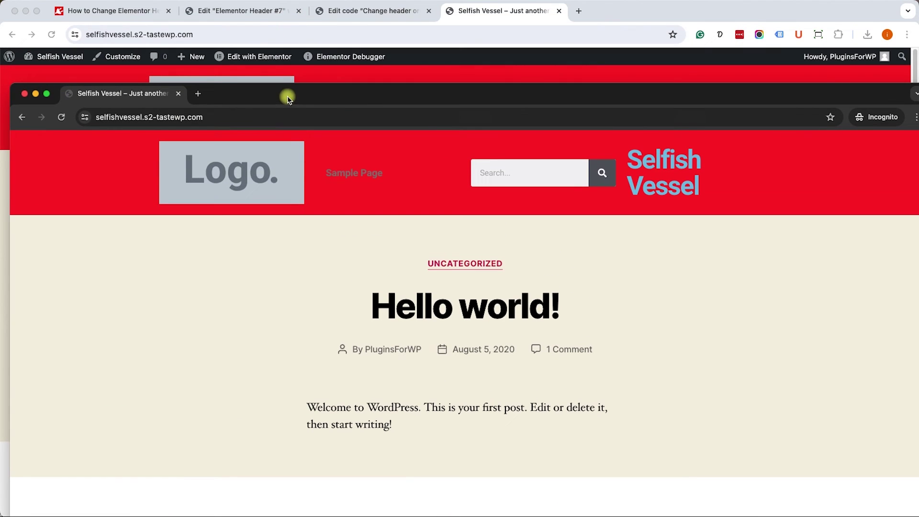
Set the custom code's Location to </body> - End and update the snippet
click(361, 10)
click(228, 246)
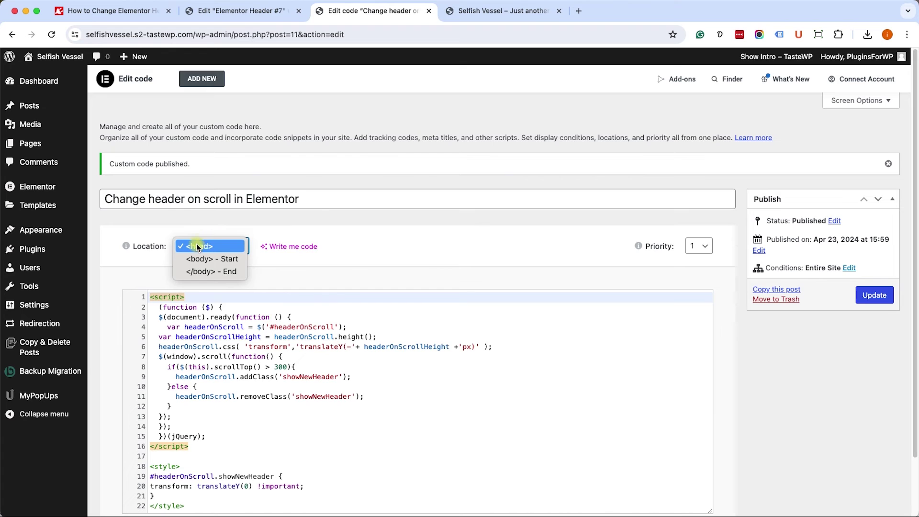
click(211, 273)
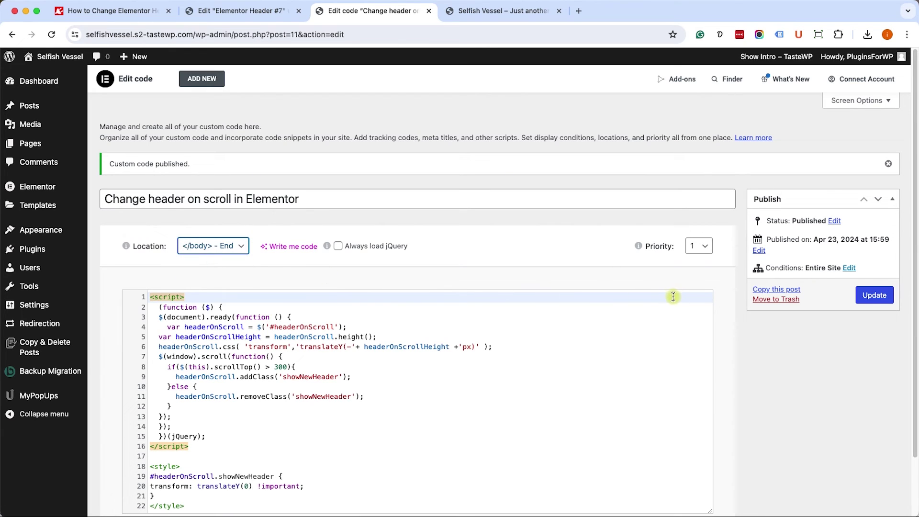
click(882, 295)
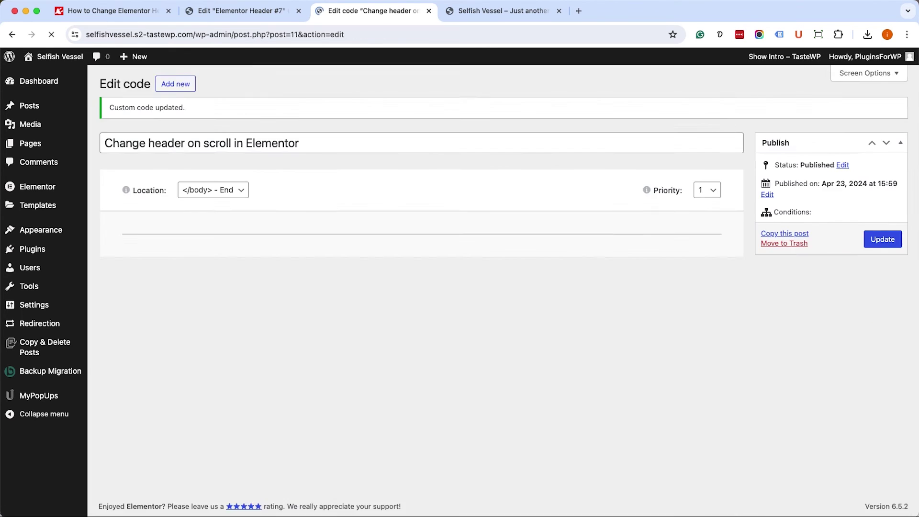
Reload the front page in the private window and scroll to test the header on scroll
key(super+grave)
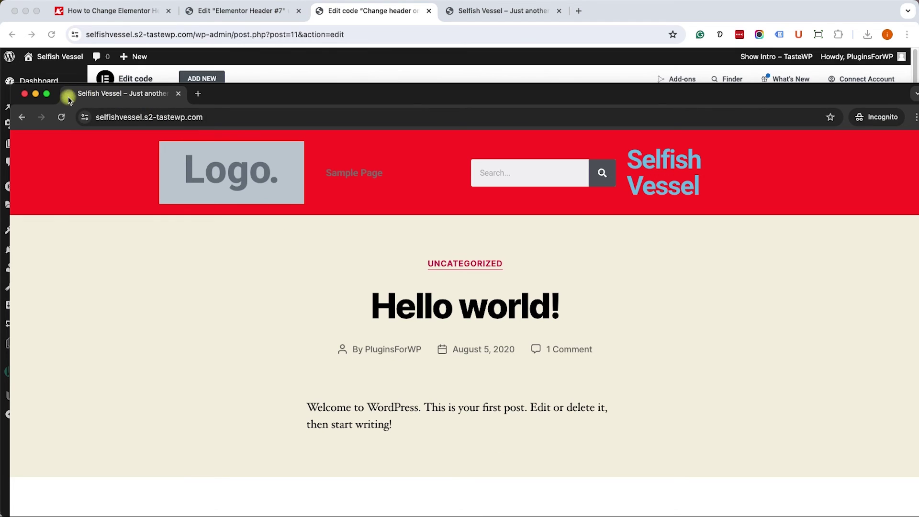
click(62, 116)
scroll(420, 207, down, 5)
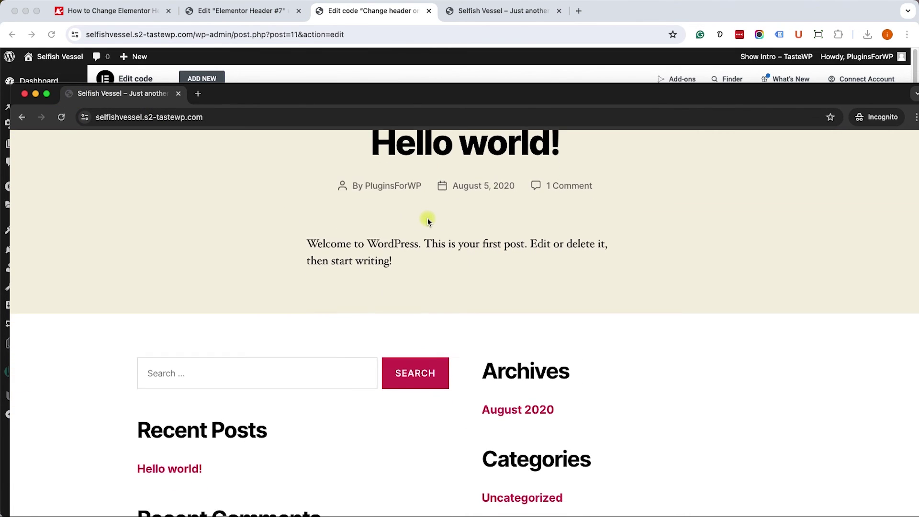
scroll(429, 221, down, 2)
scroll(428, 222, up, 5)
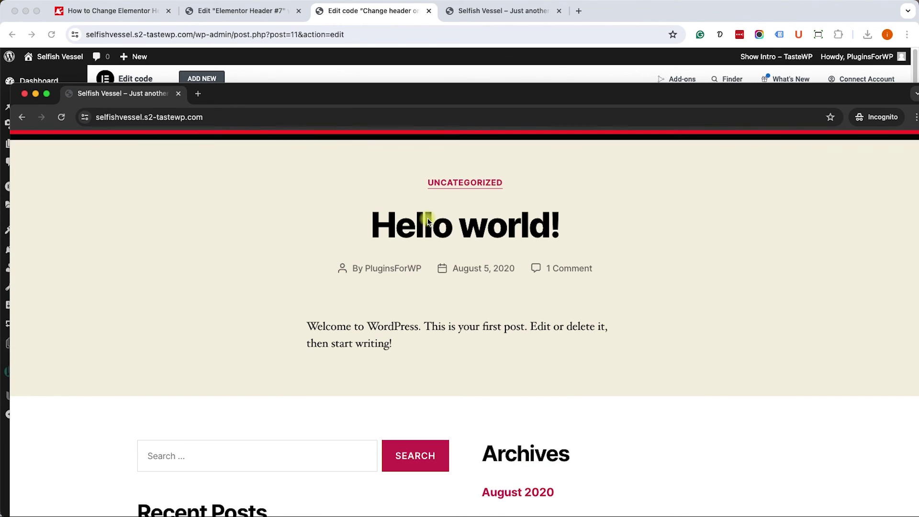
scroll(428, 220, up, 2)
scroll(426, 219, down, 5)
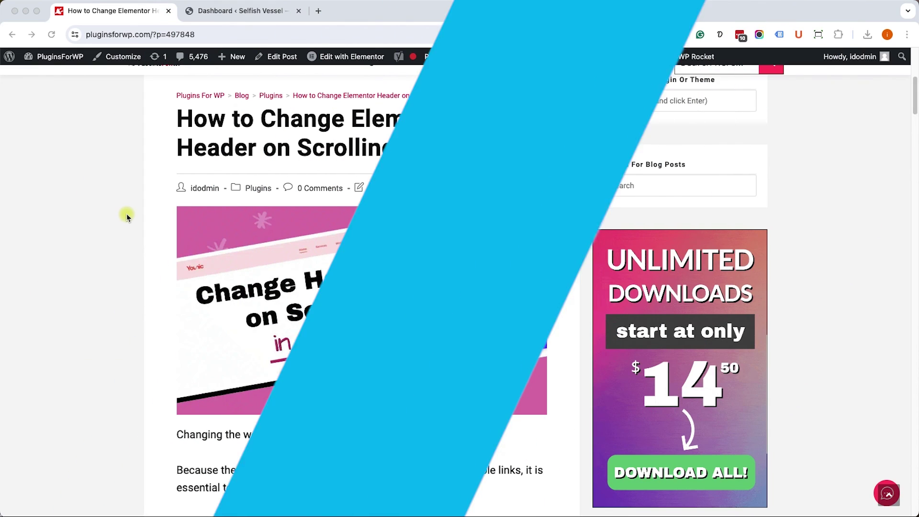